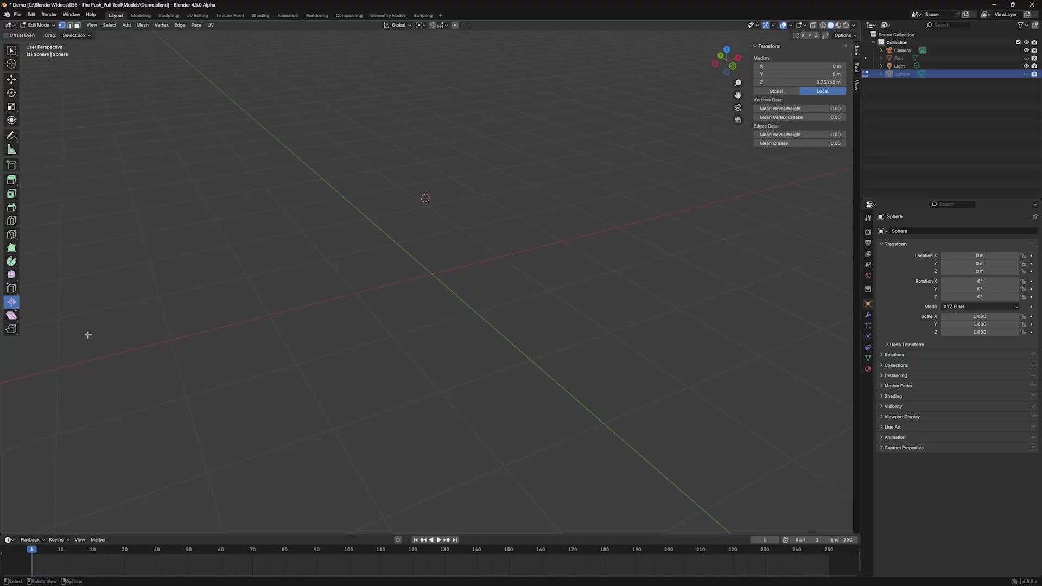
Step: Swap the Shrink/Fatten edit-mode tool for Push/Pull
click(15, 304)
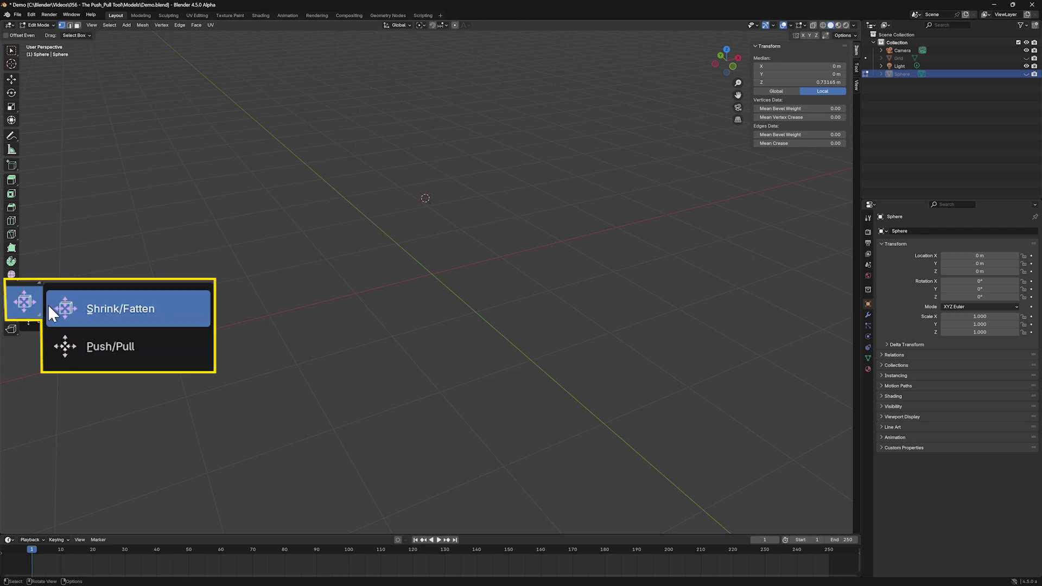
click(108, 347)
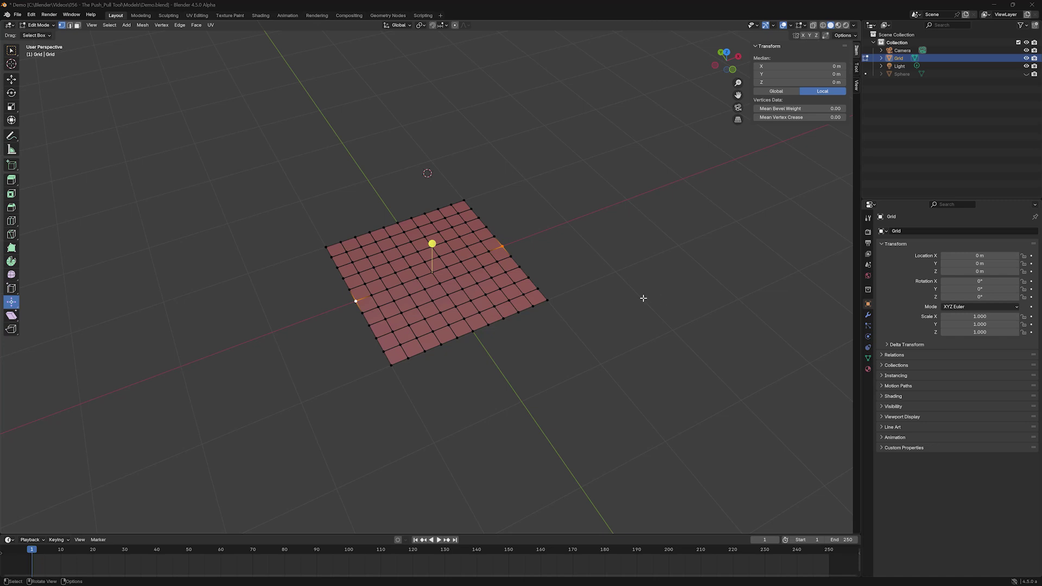
Step: Push the selected grid vertices outward to a distance of -0.330
mouse_move(433, 244)
mouse_down()
mouse_move(433, 232)
mouse_move(433, 258)
mouse_up()
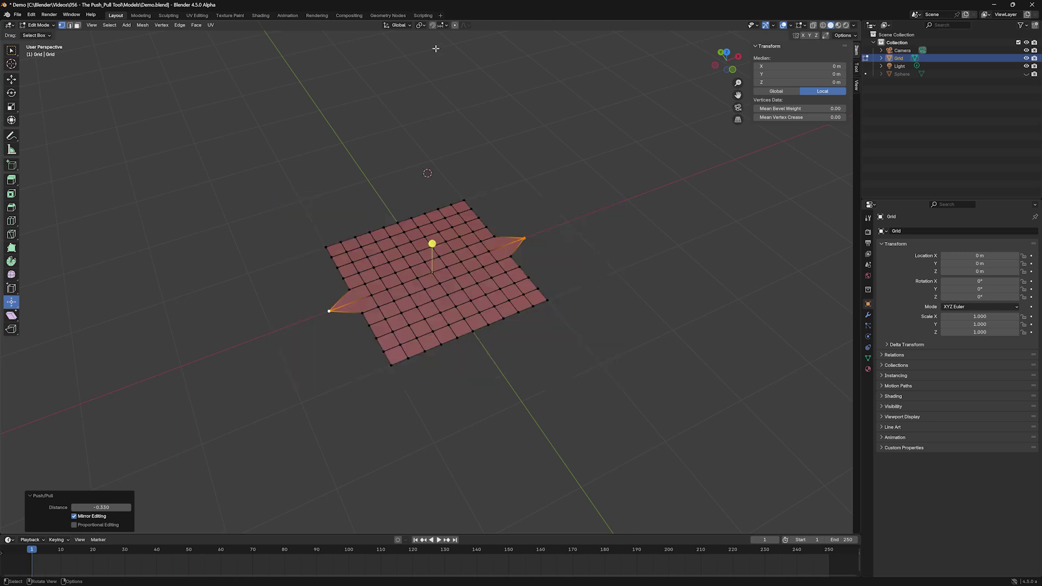
click(427, 27)
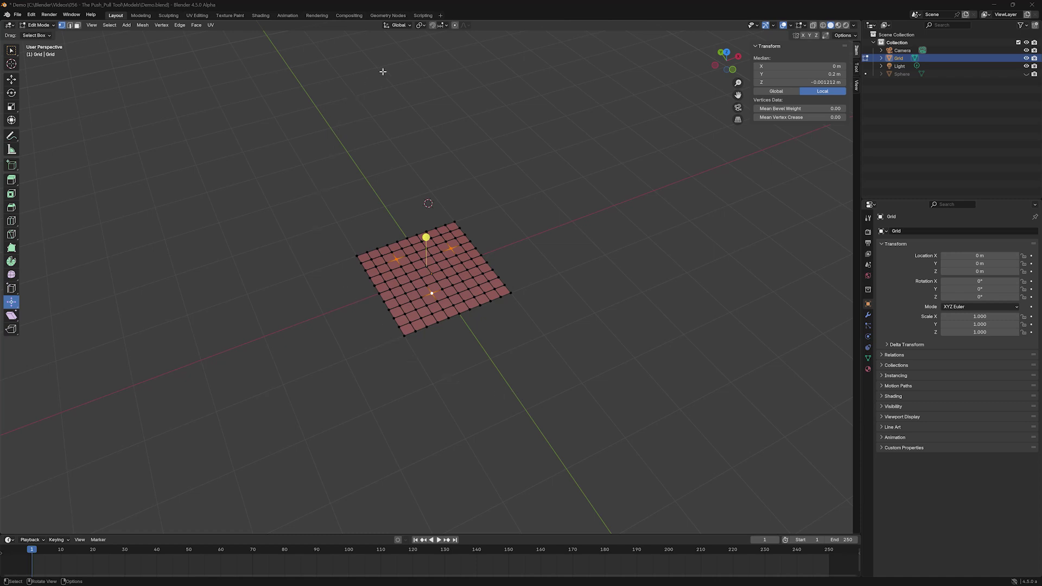
Step: Push/Pull the three grid vertices with Bounding Box Center, then 3D Cursor pivot into tall spikes
click(422, 25)
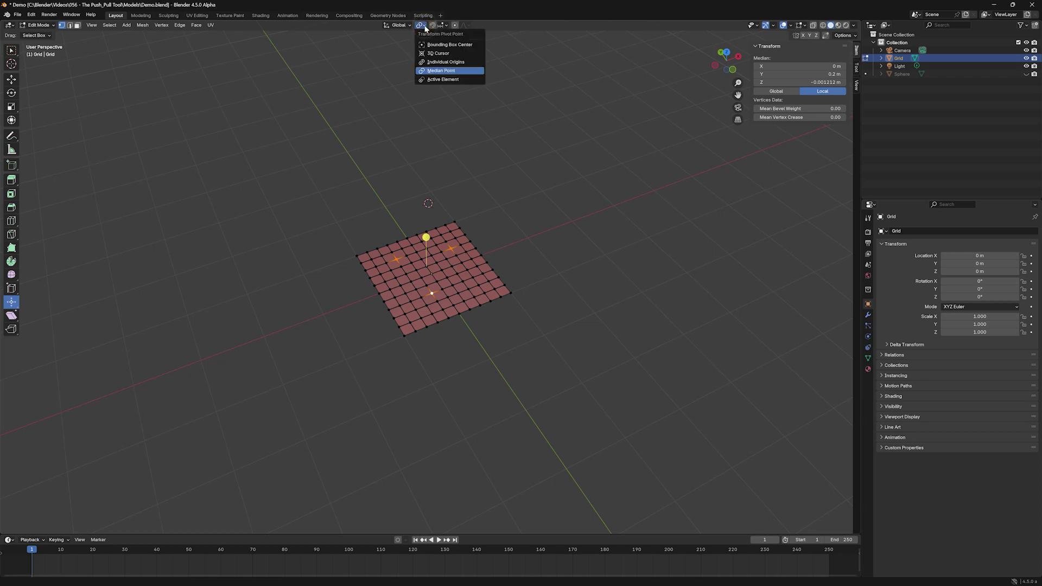
click(439, 64)
mouse_move(427, 238)
mouse_down()
mouse_move(426, 220)
mouse_move(424, 269)
mouse_move(421, 235)
mouse_up()
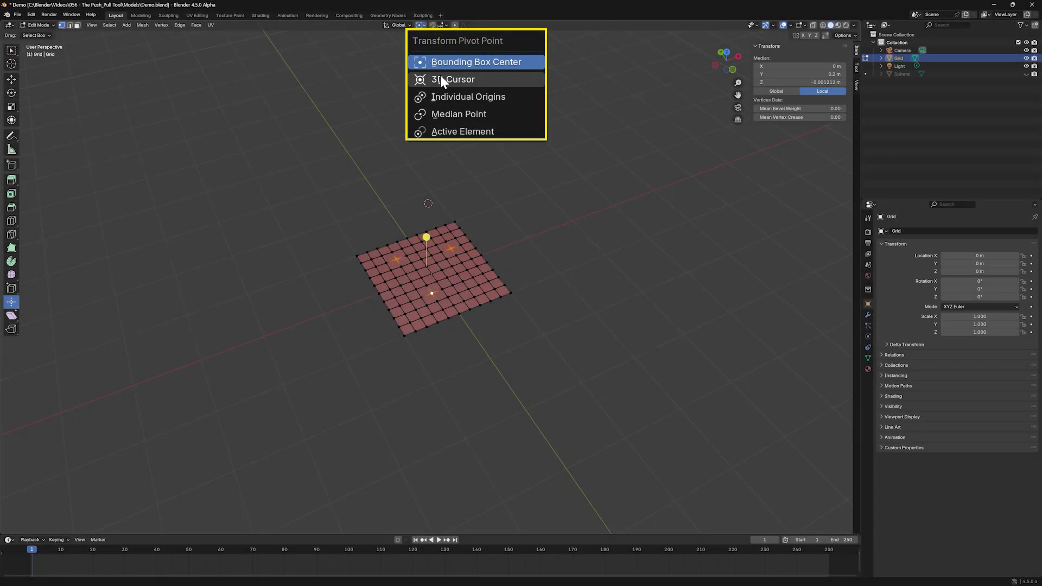
click(441, 74)
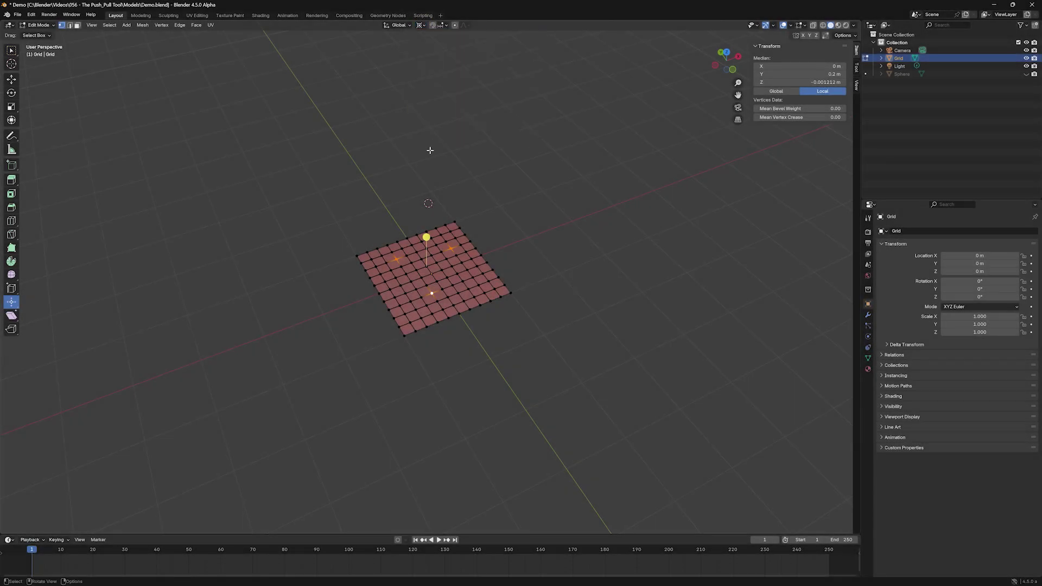
drag(426, 237, 428, 320)
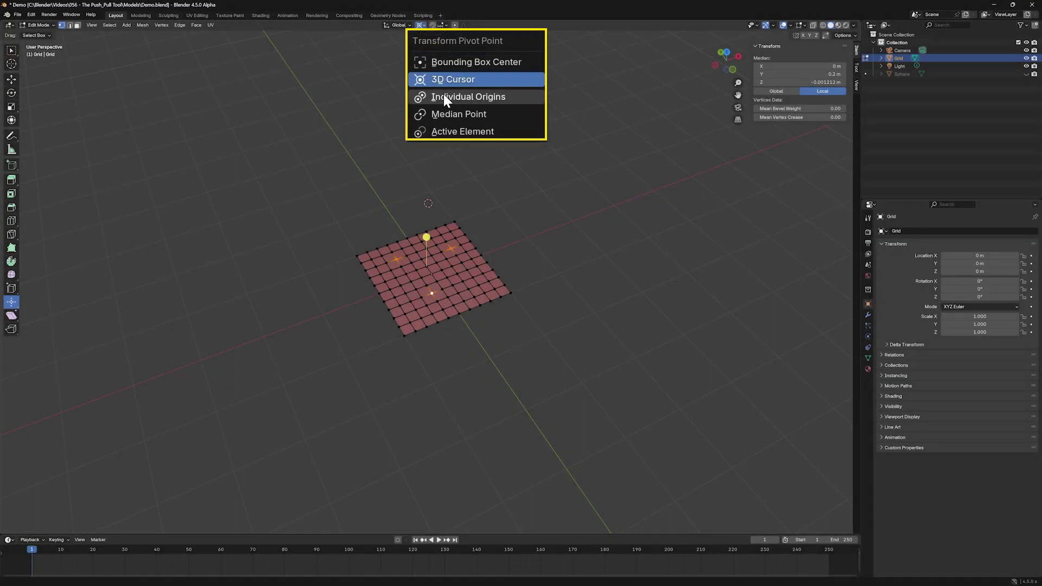
Step: Repeat Push/Pull with Individual Origins, Median Point and Active Element pivots, reaching about -1.235
click(442, 96)
drag(427, 238, 428, 271)
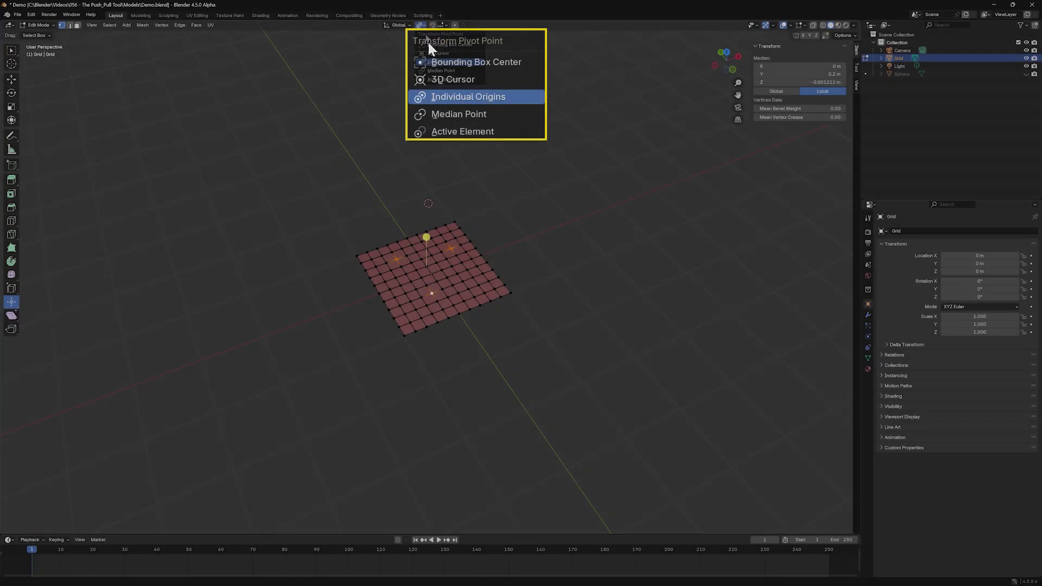
click(446, 111)
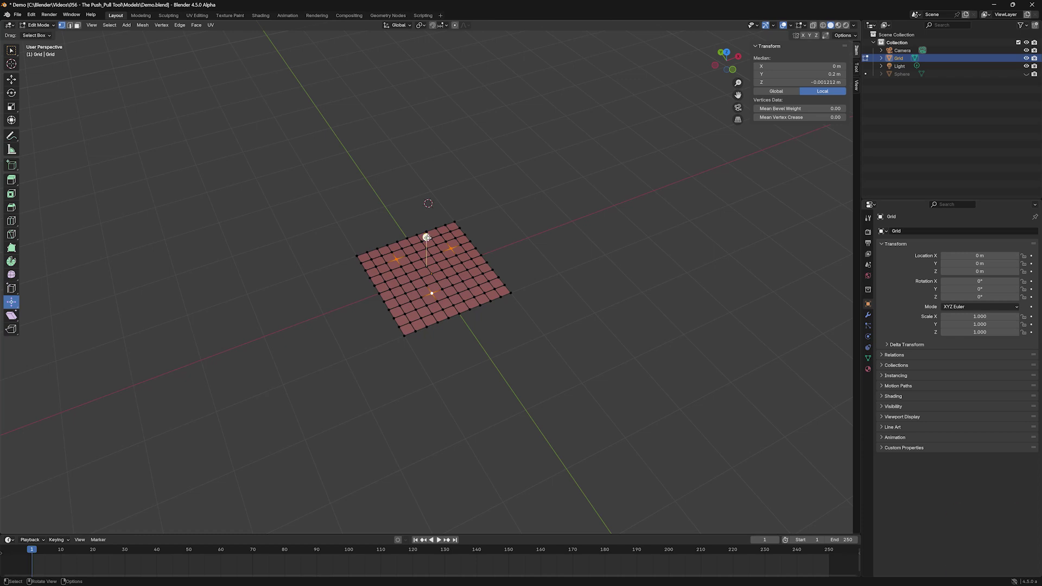
drag(427, 237, 431, 269)
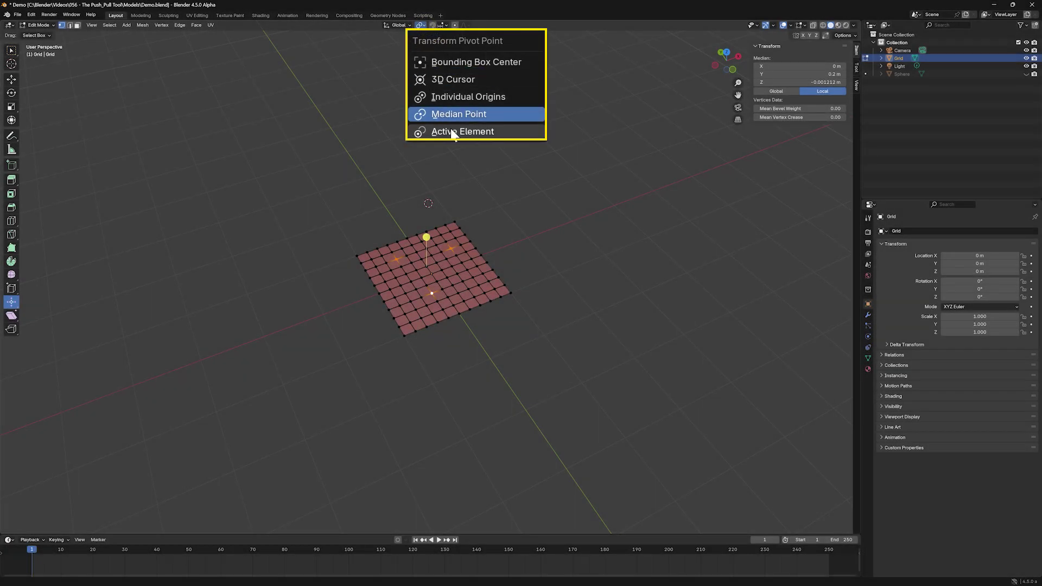
click(451, 133)
drag(427, 237, 422, 272)
drag(423, 271, 422, 273)
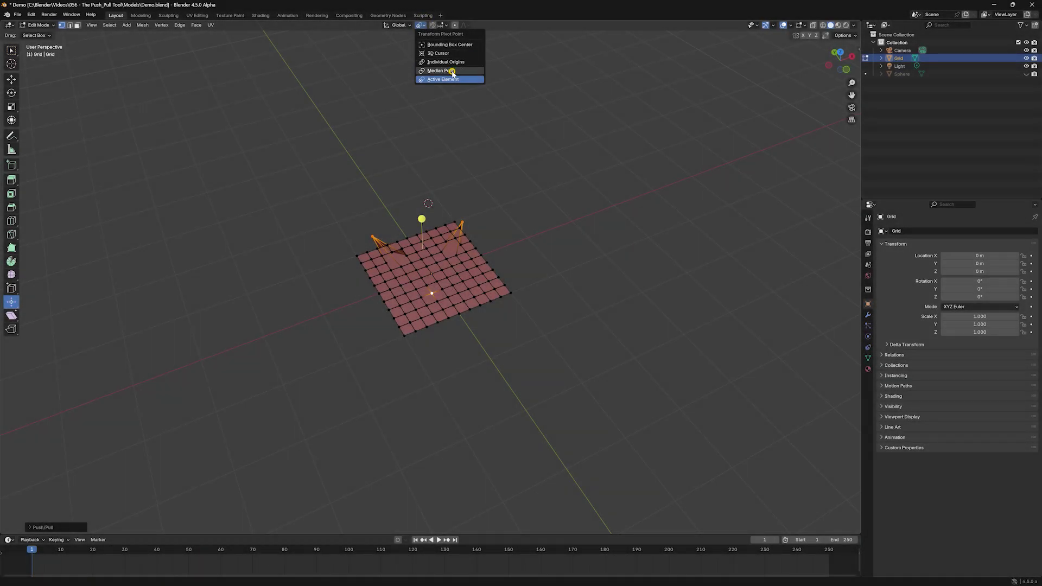
Step: Nudge the grid spikes, then raise the redo-panel Distance from -0.358 past 0.522
click(435, 77)
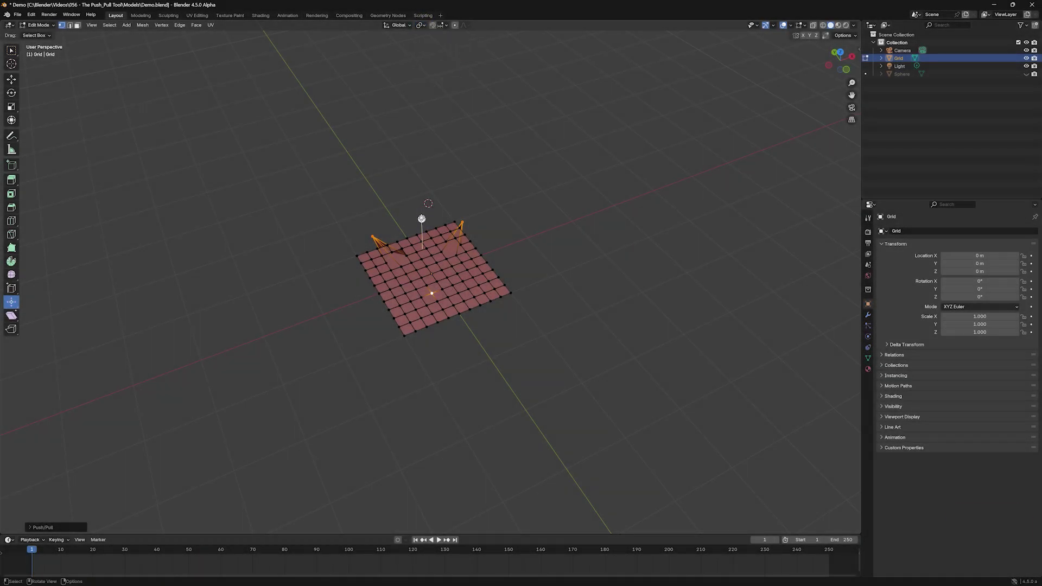
drag(422, 218, 421, 216)
click(41, 527)
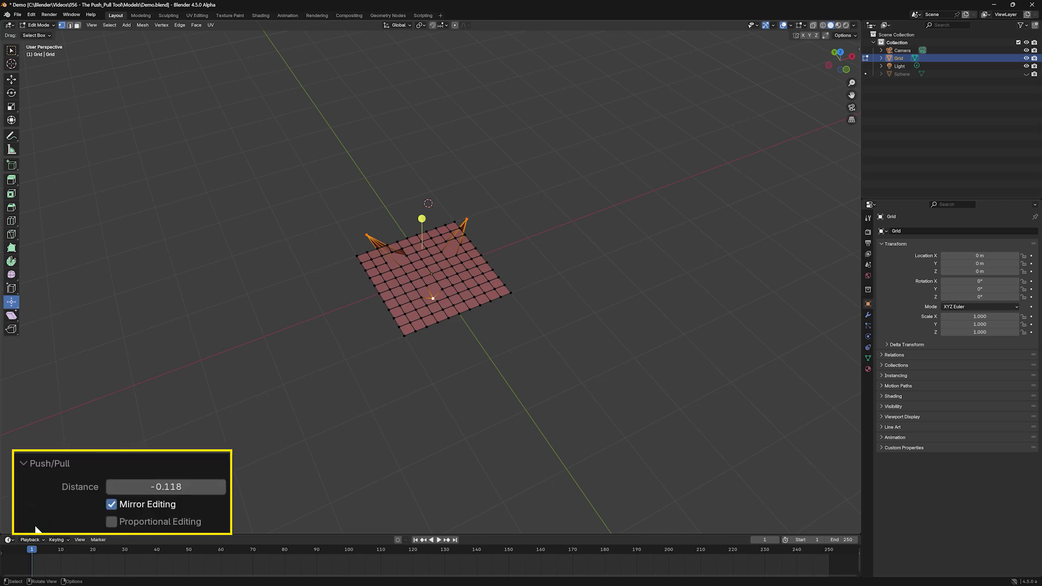
drag(170, 487, 146, 487)
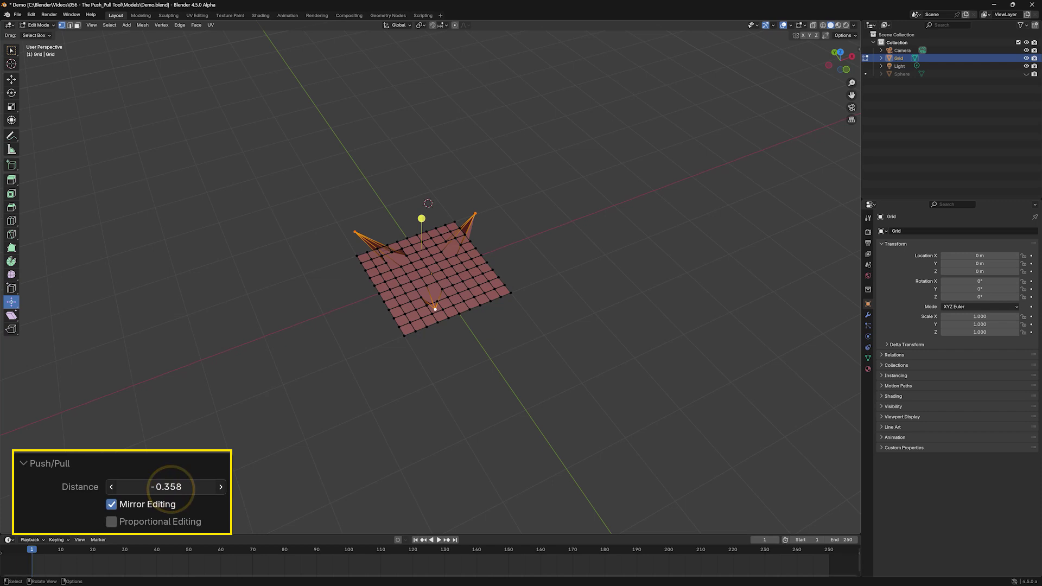
drag(169, 487, 244, 487)
drag(244, 487, 260, 487)
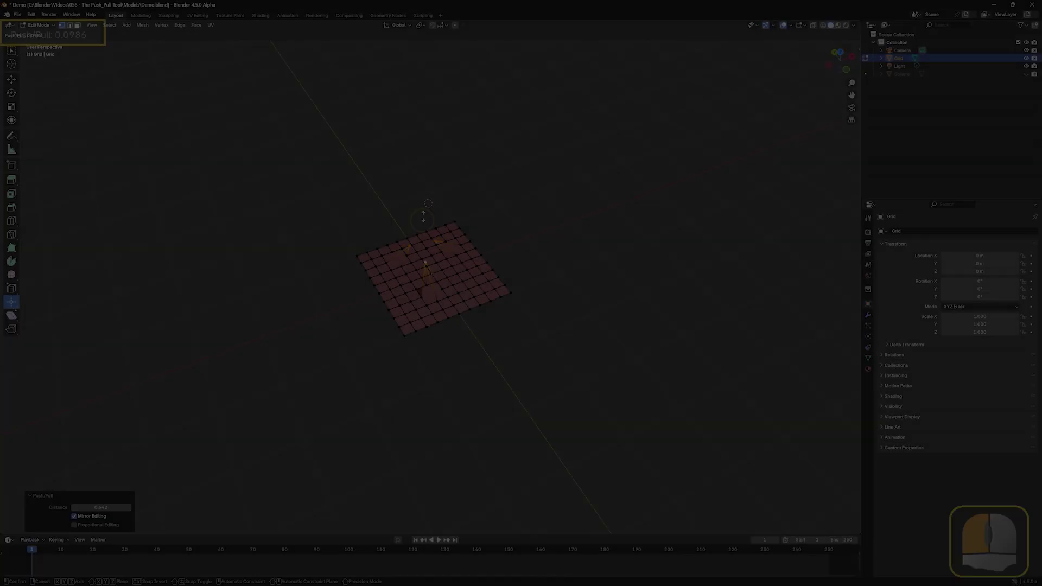
drag(428, 204, 423, 221)
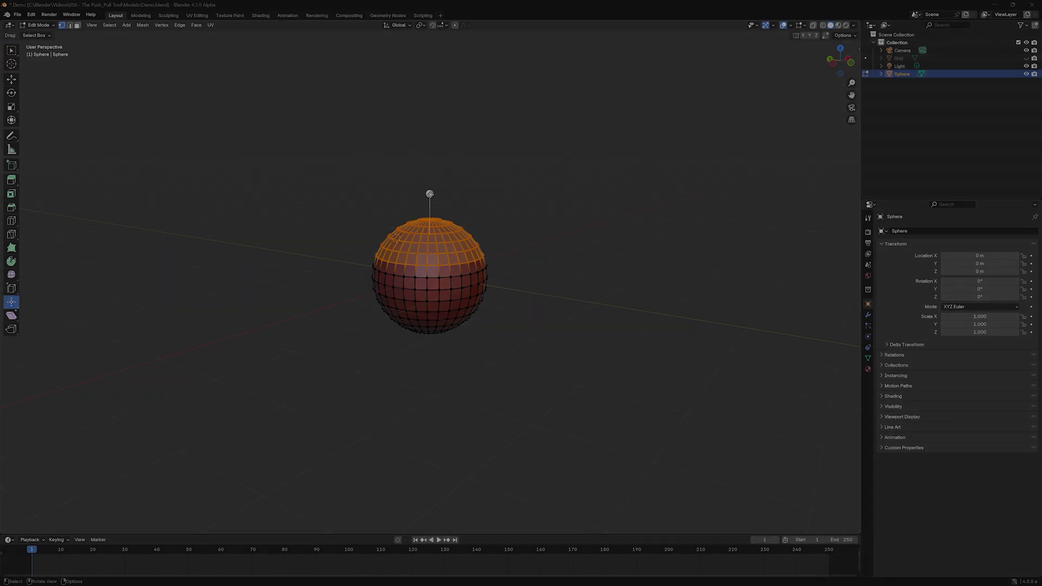
Step: Push the sphere's upper hemisphere outward, constraining it to global X, then Y, then Z
drag(430, 193, 431, 190)
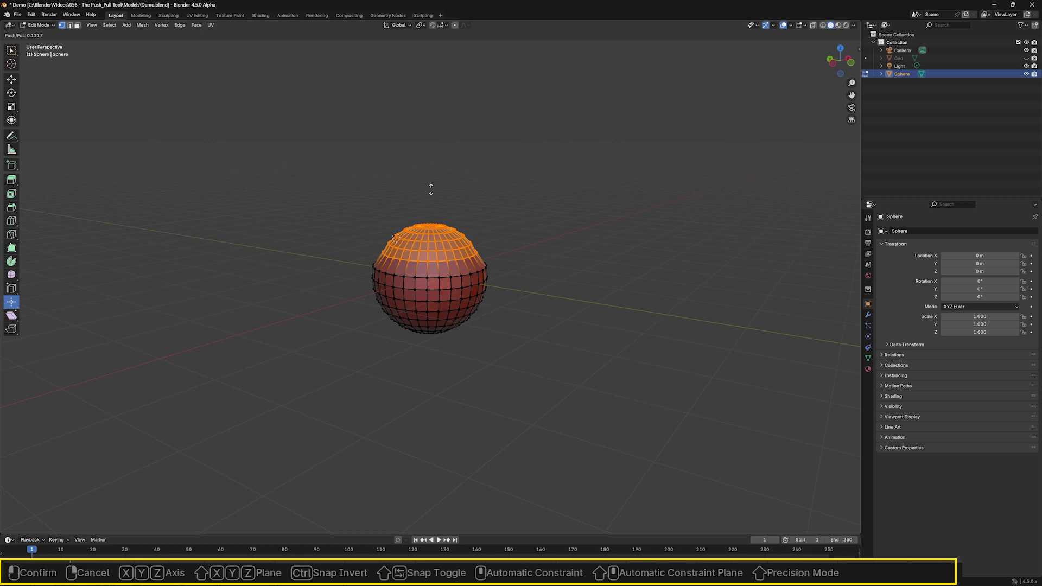
drag(431, 190, 409, 174)
key(x)
key(y)
key(z)
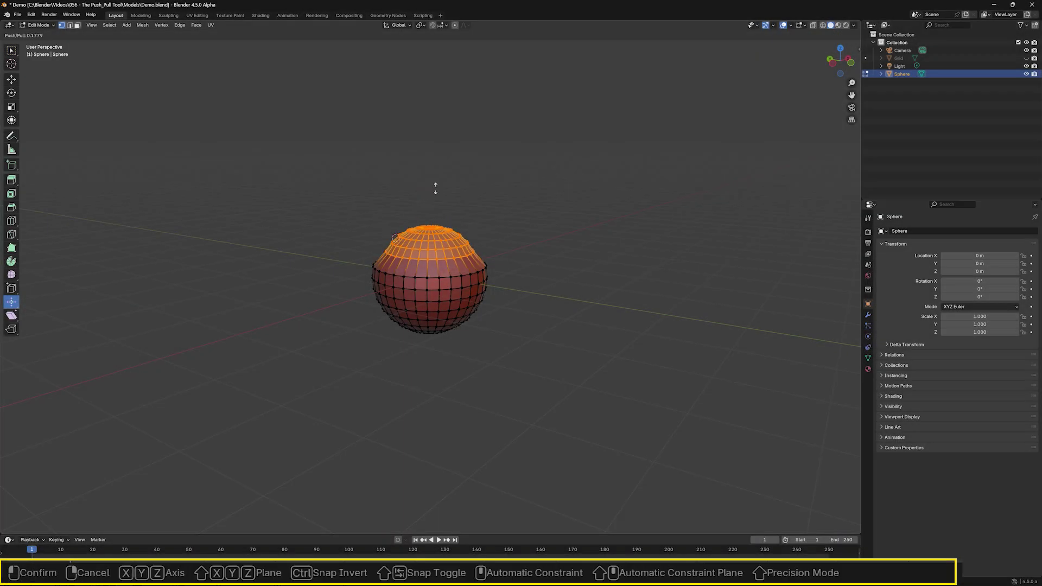
Step: Constrain the push to the plane excluding Z, returning the cap to its round shape
drag(436, 188, 439, 227)
key(shift+z)
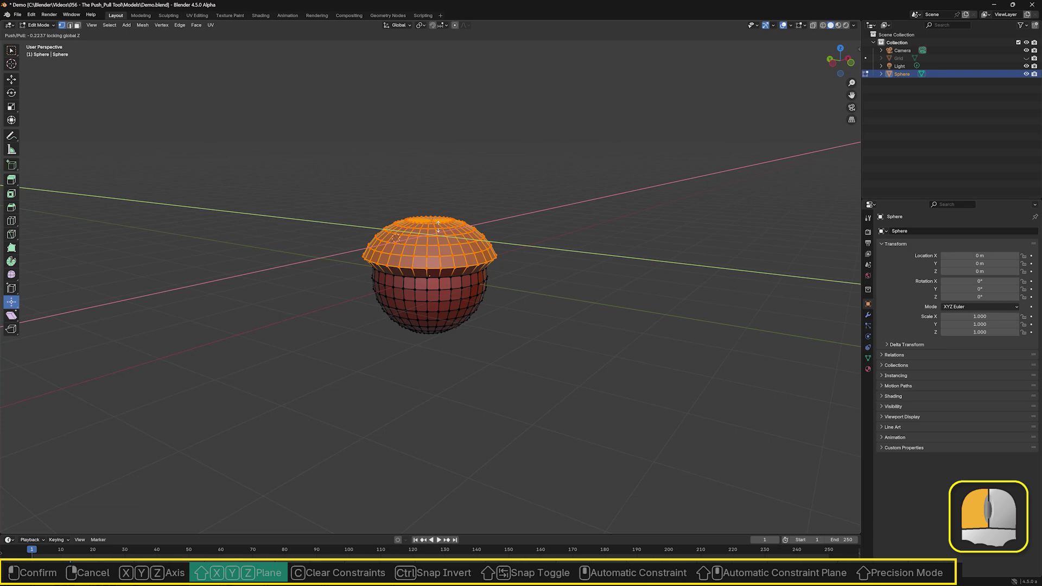
drag(438, 227, 441, 221)
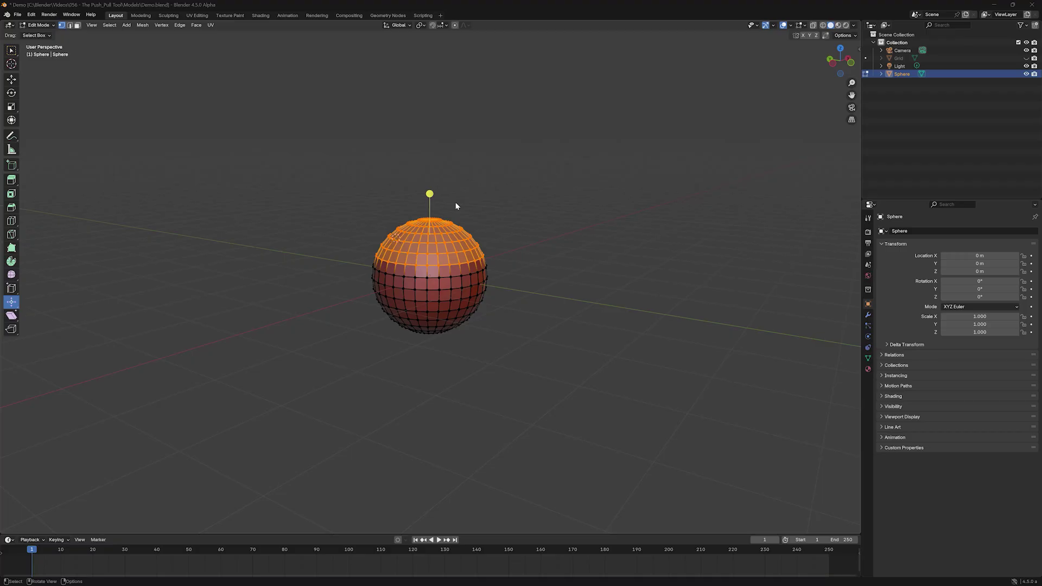
Step: Push the sphere's top cap along global Z, then clear the axis constraint
drag(429, 194, 445, 148)
key(z)
key(c)
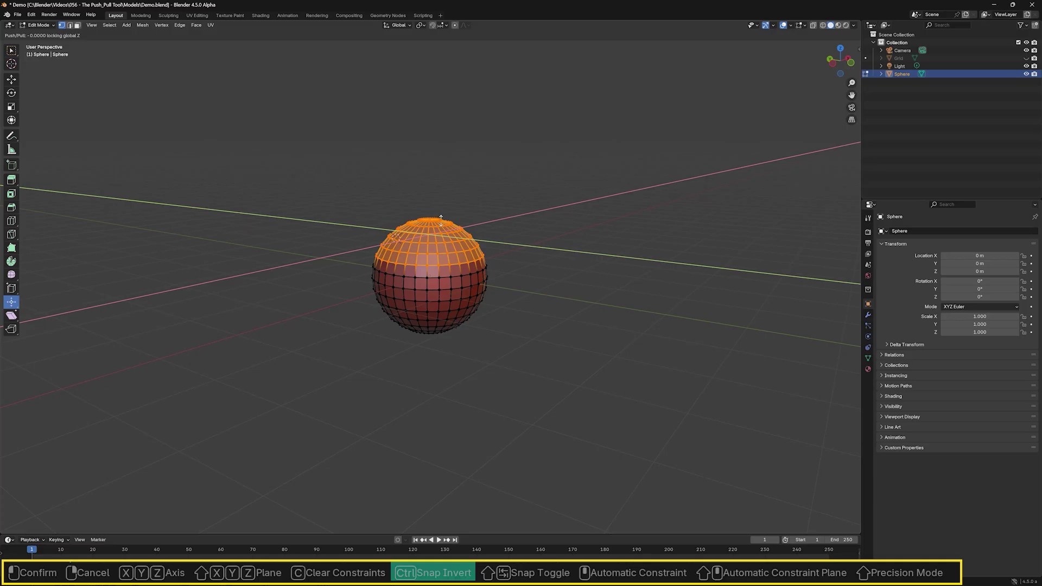
Step: Invert snapping to flare the cap into a funnel, then settle at about 0.234
ctrl+drag(443, 219, 464, 187)
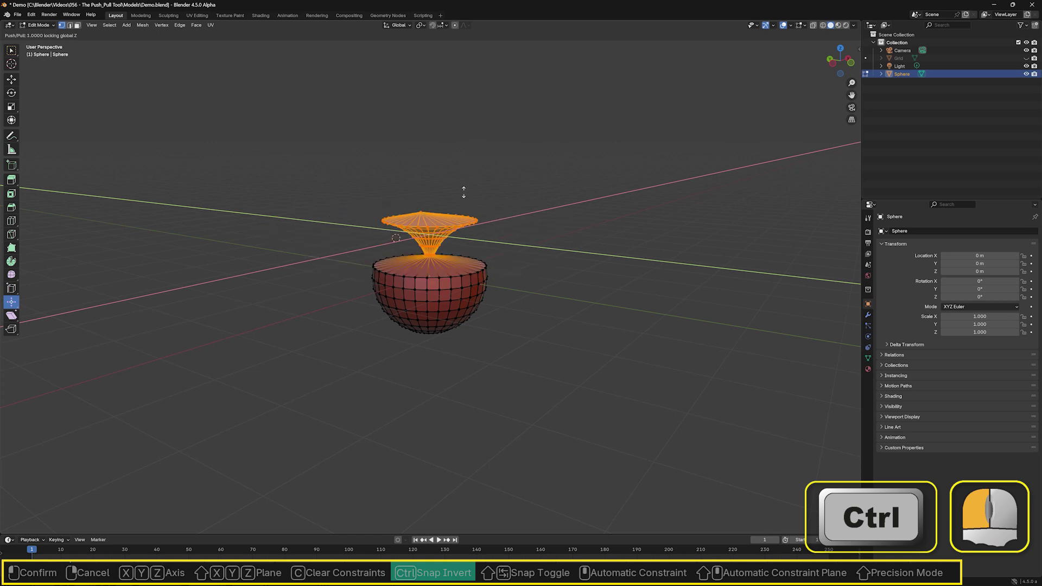
ctrl+drag(463, 193, 463, 193)
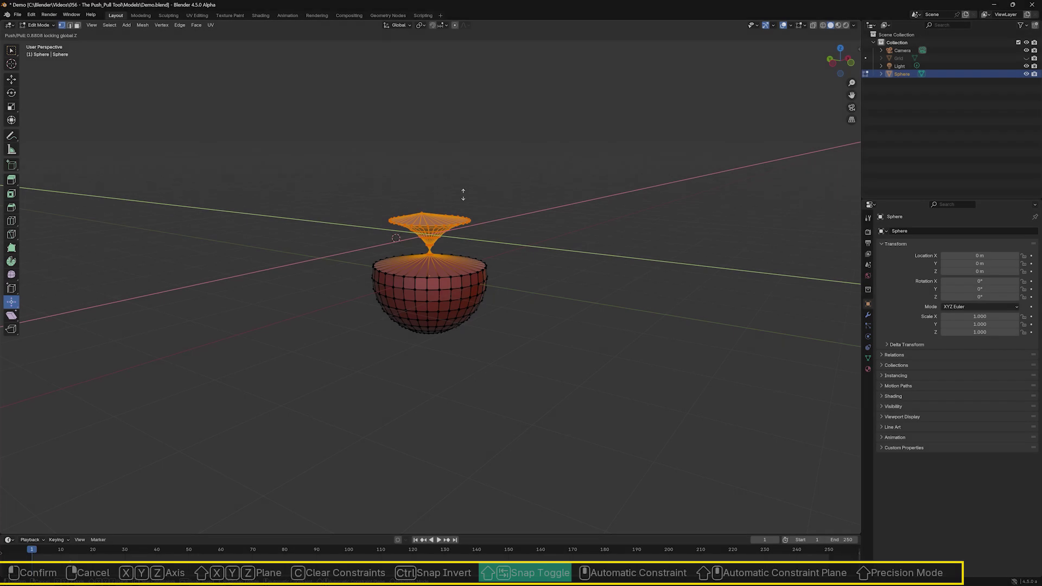
mouse_move(464, 196)
ctrl+mouse_down()
mouse_move(478, 144)
mouse_move(468, 190)
ctrl+mouse_up()
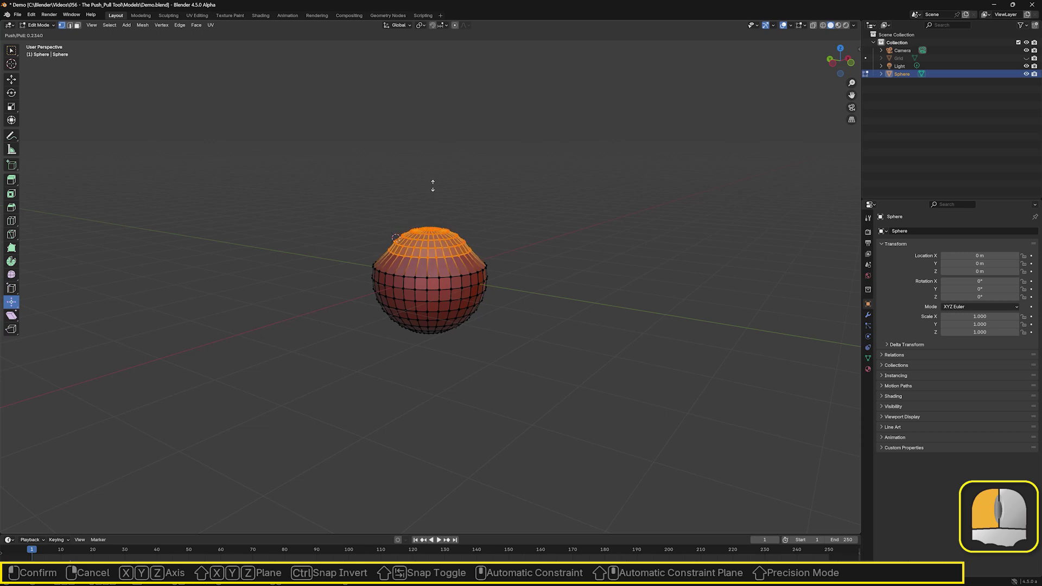
Step: Use automatic axis constraint to make a cone along Z, then shift the cap along X and Y
middle_drag(432, 186, 434, 188)
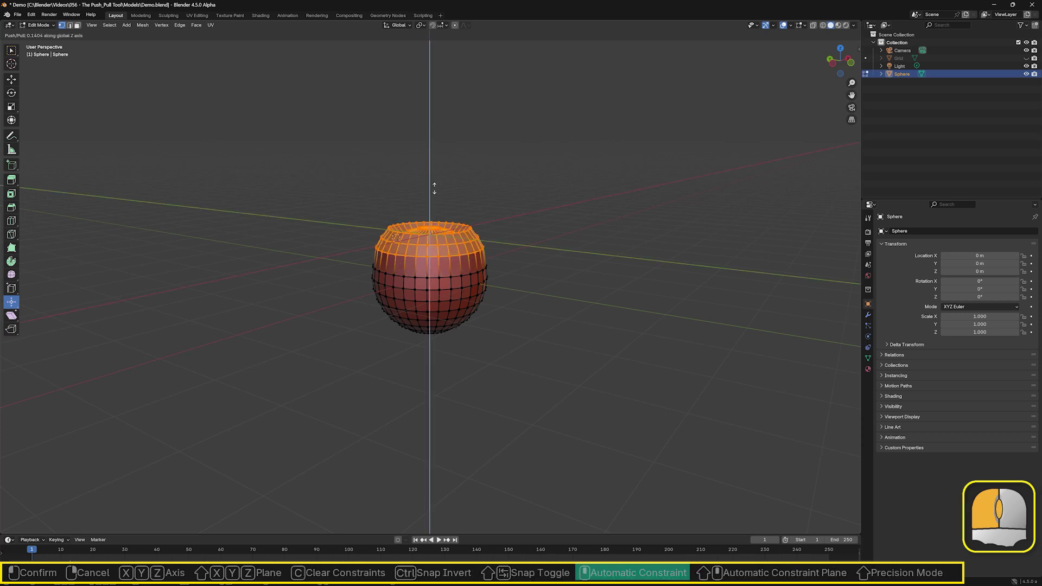
drag(435, 189, 433, 210)
middle_drag(430, 205, 469, 185)
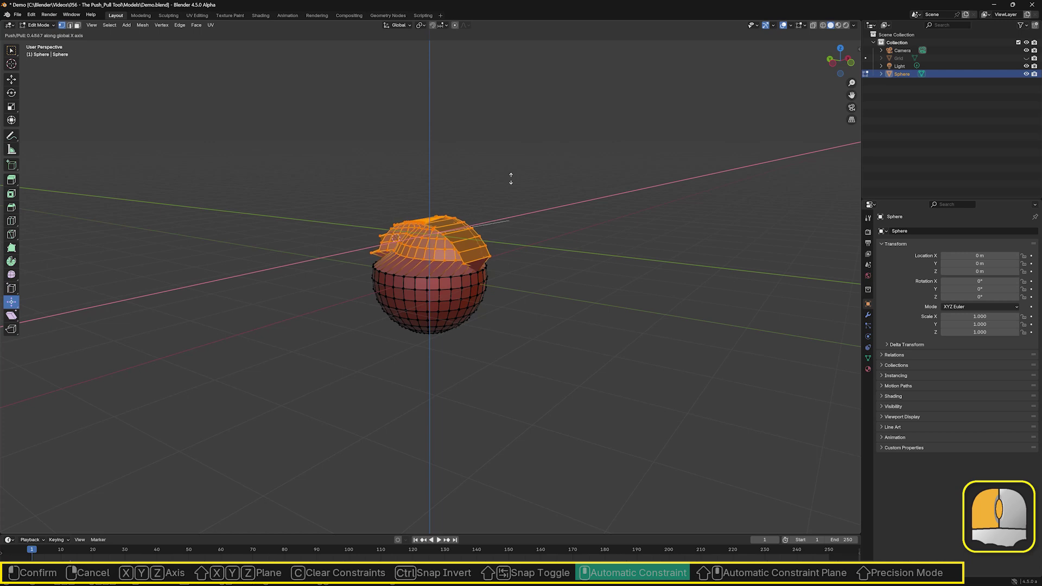
drag(486, 186, 386, 206)
middle_drag(356, 199, 346, 191)
drag(346, 190, 455, 207)
drag(473, 212, 507, 214)
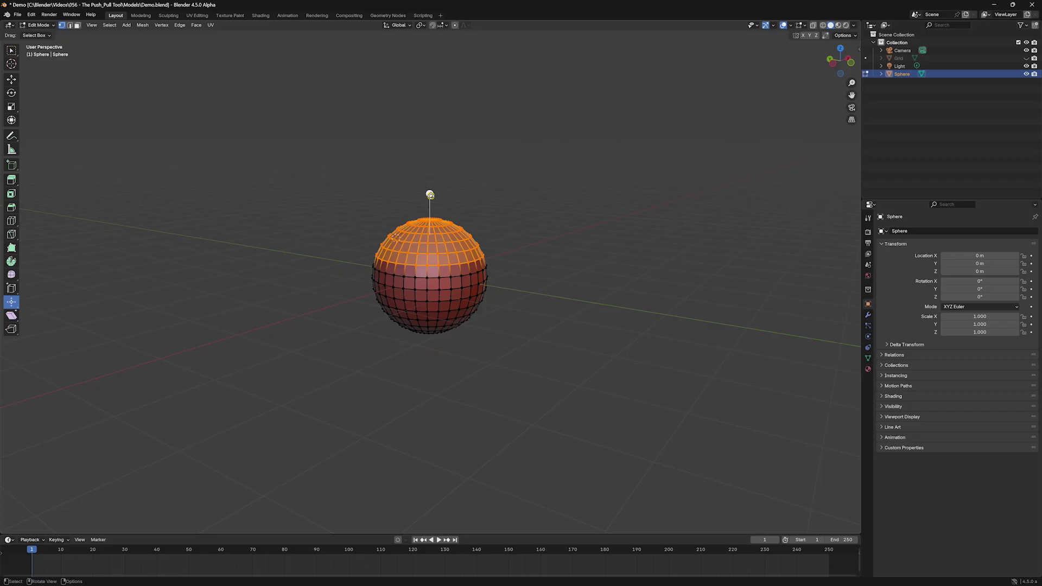
Step: Push the top cap with an automatic plane constraint on Y, then fine-tune to about 0.1217 in Precision Mode
drag(428, 195, 435, 192)
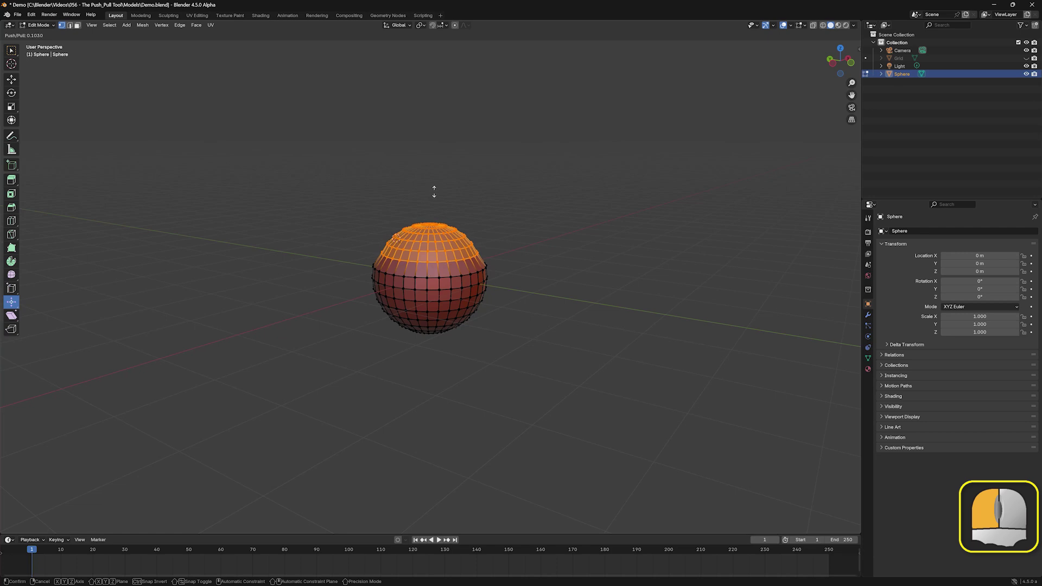
drag(434, 192, 438, 189)
shift+middle_click(438, 189)
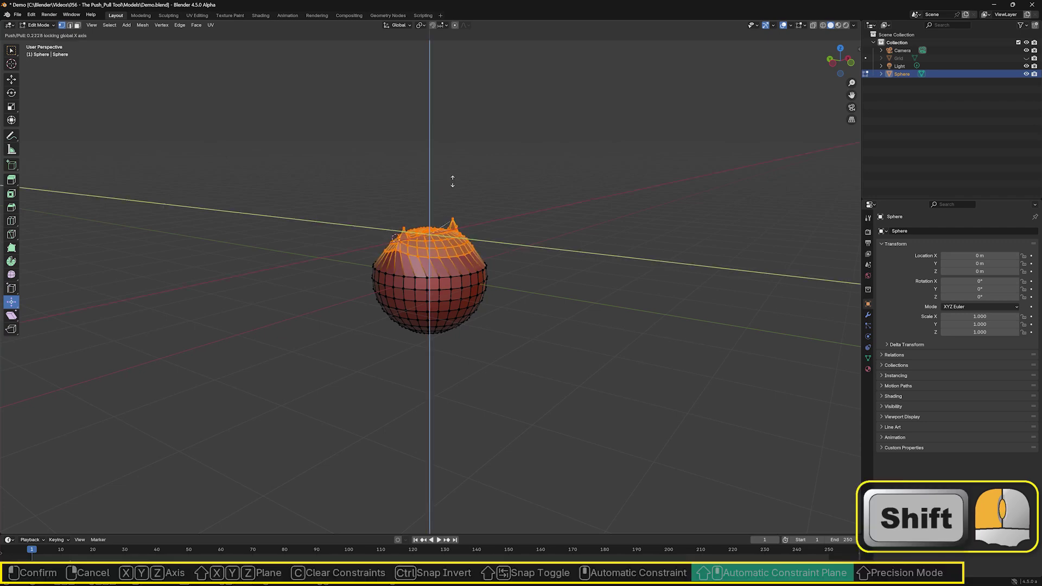
shift+middle_drag(481, 191, 447, 248)
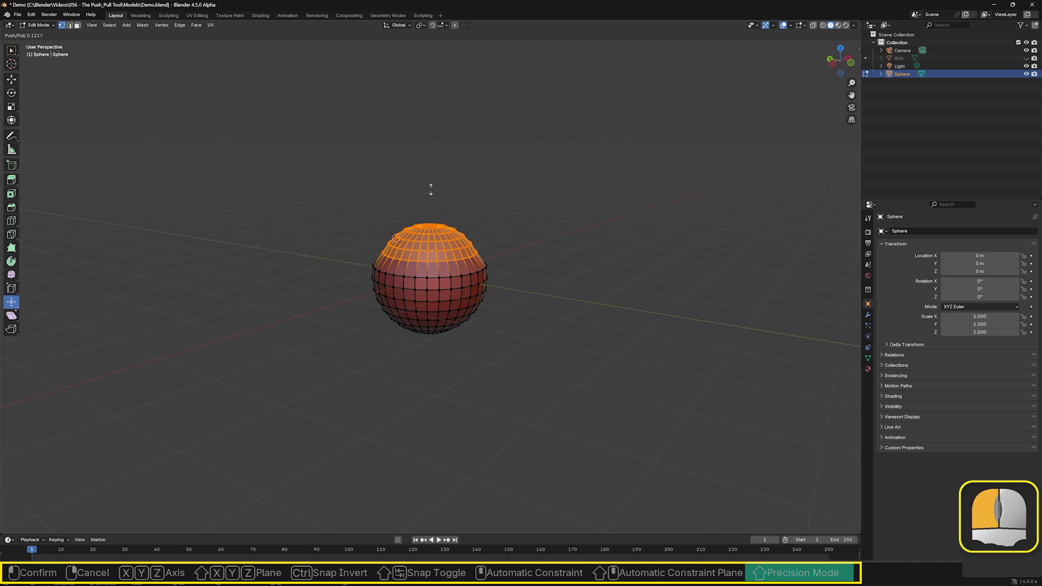
shift+drag(431, 190, 432, 188)
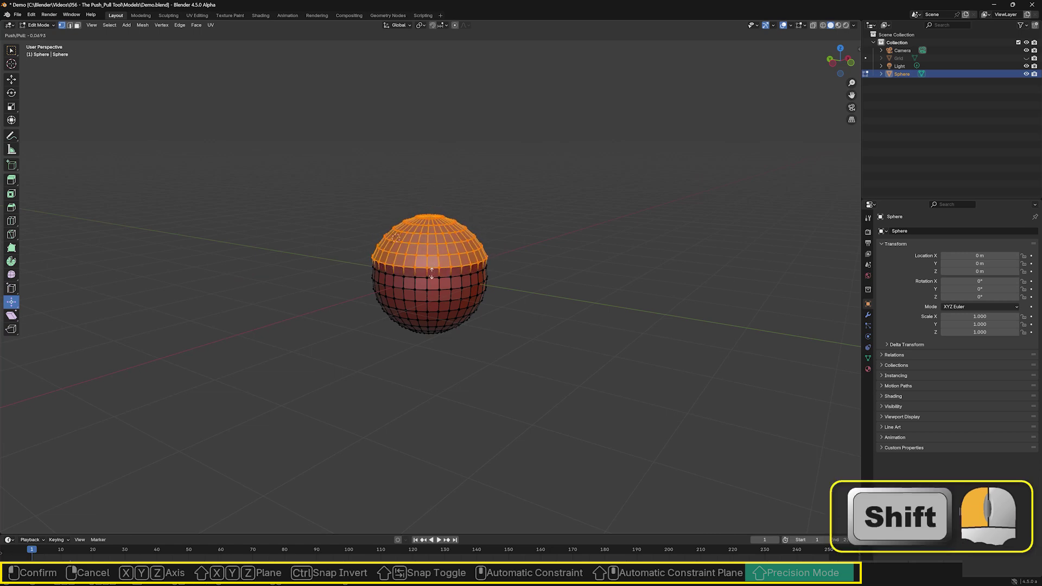
Step: Confirm the small Push/Pull on the sphere's upper cap
shift+drag(441, 268, 428, 194)
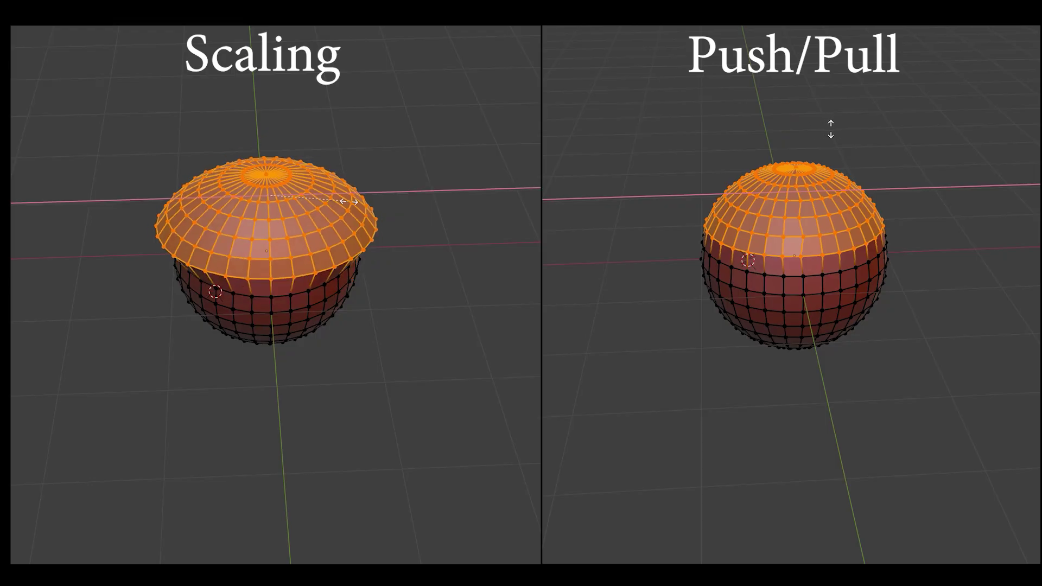